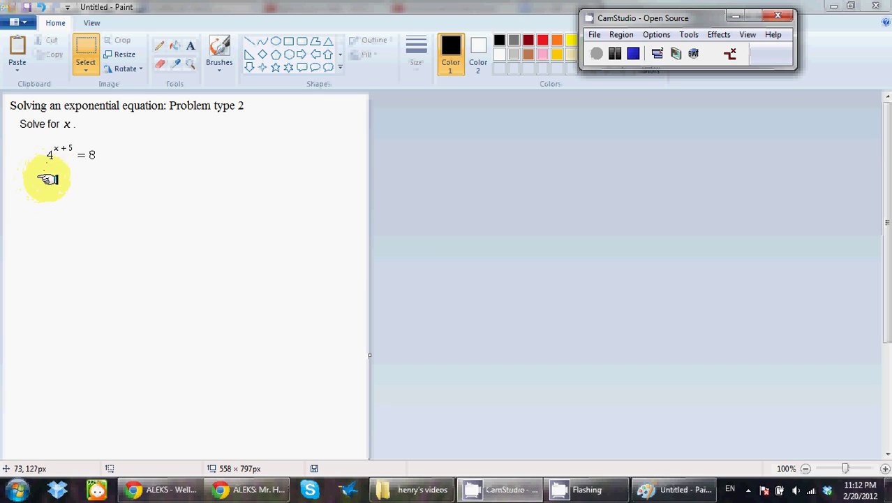
With the brush, write 4 = 2² to the right of the problem.
{"action": "left_click_drag", "start_coordinate": [207, 137], "coordinate": [224, 146]}
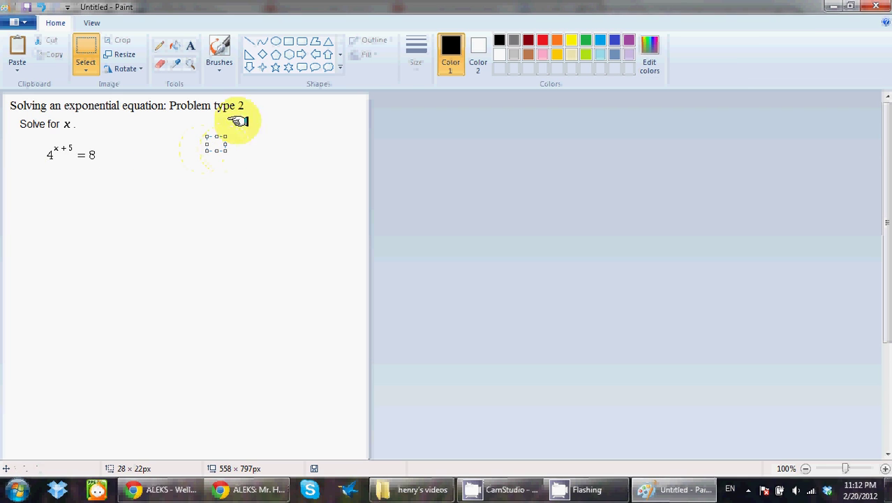
{"action": "left_click", "coordinate": [215, 42]}
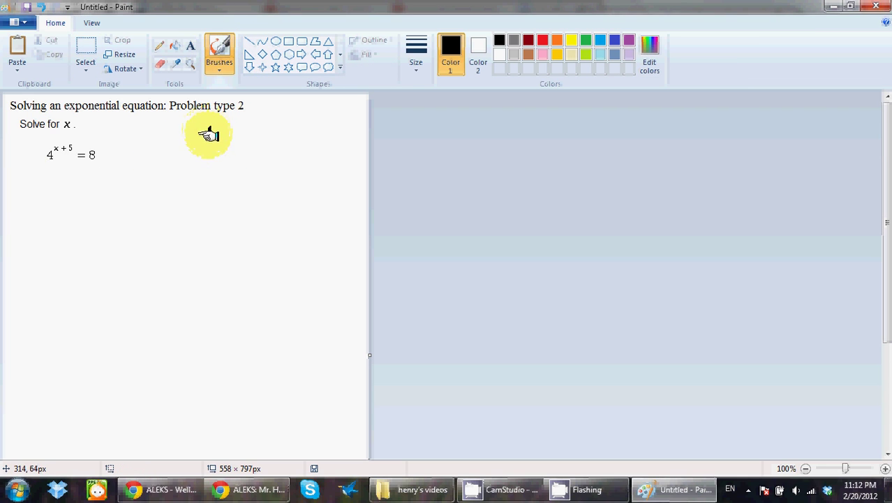
{"action": "mouse_move", "coordinate": [212, 126]}
{"action": "left_mouse_down"}
{"action": "mouse_move", "coordinate": [219, 145]}
{"action": "mouse_move", "coordinate": [252, 135]}
{"action": "left_mouse_up"}
{"action": "mouse_move", "coordinate": [237, 141]}
{"action": "left_mouse_down"}
{"action": "mouse_move", "coordinate": [282, 149]}
{"action": "mouse_move", "coordinate": [292, 129]}
{"action": "left_mouse_up"}
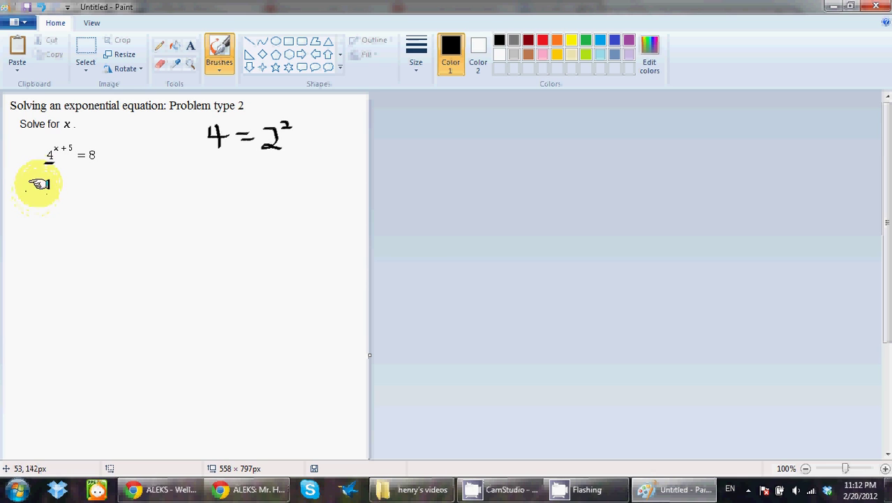
Write (2²)^(x+5) below the original equation.
{"action": "mouse_move", "coordinate": [37, 173]}
{"action": "left_mouse_down"}
{"action": "mouse_move", "coordinate": [49, 189]}
{"action": "mouse_move", "coordinate": [35, 199]}
{"action": "mouse_move", "coordinate": [62, 201]}
{"action": "left_mouse_up"}
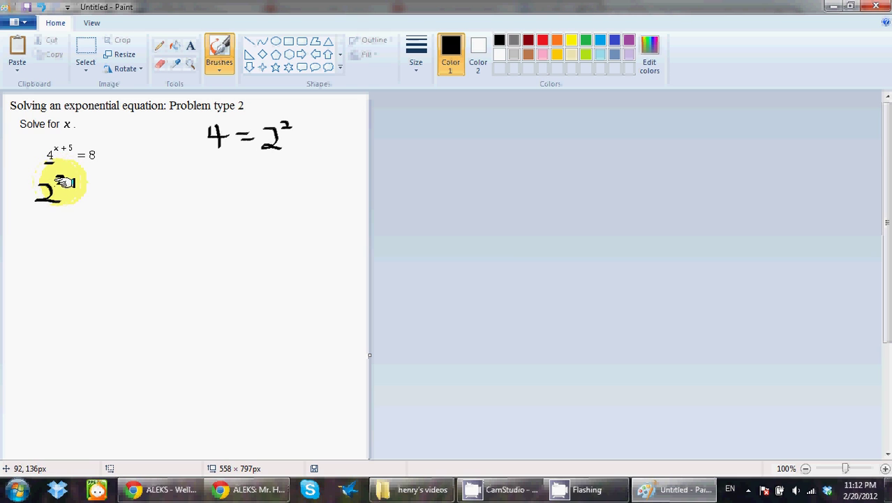
{"action": "left_click_drag", "start_coordinate": [78, 182], "coordinate": [79, 208]}
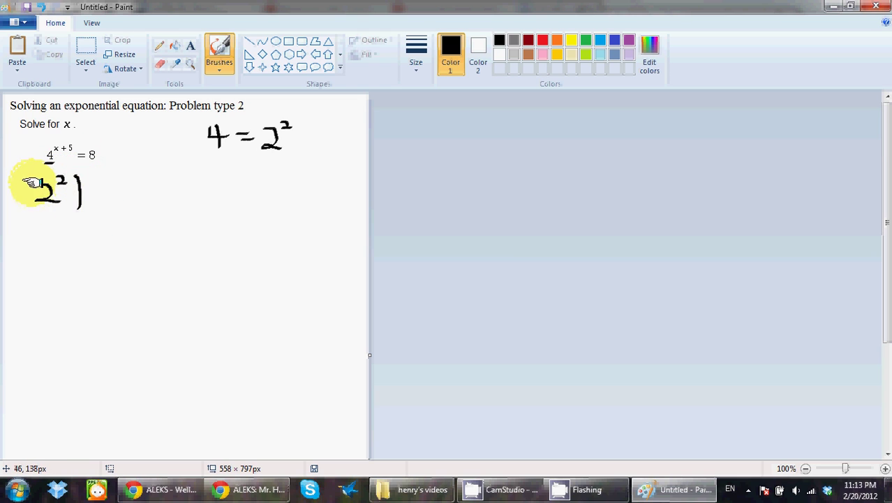
{"action": "left_click_drag", "start_coordinate": [33, 179], "coordinate": [31, 202]}
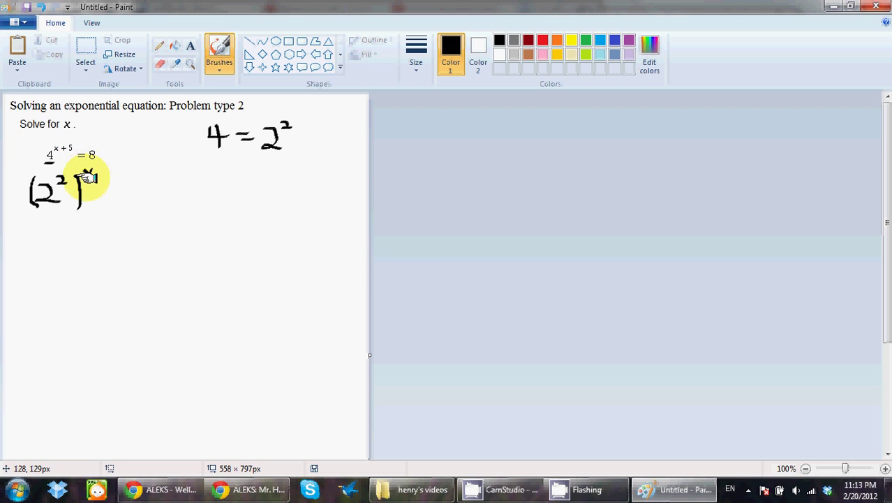
{"action": "mouse_move", "coordinate": [85, 167]}
{"action": "left_mouse_down"}
{"action": "mouse_move", "coordinate": [93, 176]}
{"action": "mouse_move", "coordinate": [84, 177]}
{"action": "mouse_move", "coordinate": [106, 174]}
{"action": "left_mouse_up"}
{"action": "mouse_move", "coordinate": [102, 170]}
{"action": "left_mouse_down"}
{"action": "mouse_move", "coordinate": [101, 179]}
{"action": "mouse_move", "coordinate": [112, 180]}
{"action": "mouse_move", "coordinate": [121, 165]}
{"action": "left_mouse_up"}
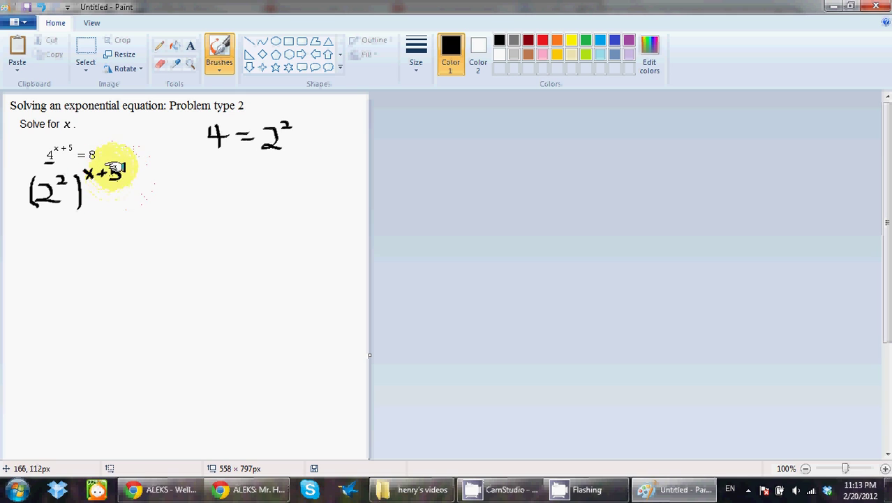
Add = 2³ after (2²)^(x+5), with an arrow from the 8 to the 2³.
{"action": "left_click", "coordinate": [150, 196]}
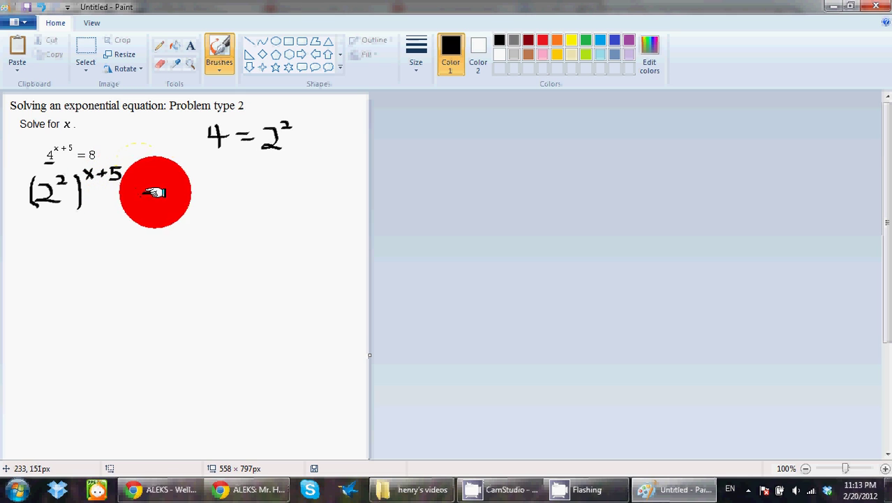
{"action": "left_click_drag", "start_coordinate": [142, 193], "coordinate": [158, 193]}
{"action": "left_click_drag", "start_coordinate": [143, 199], "coordinate": [160, 199]}
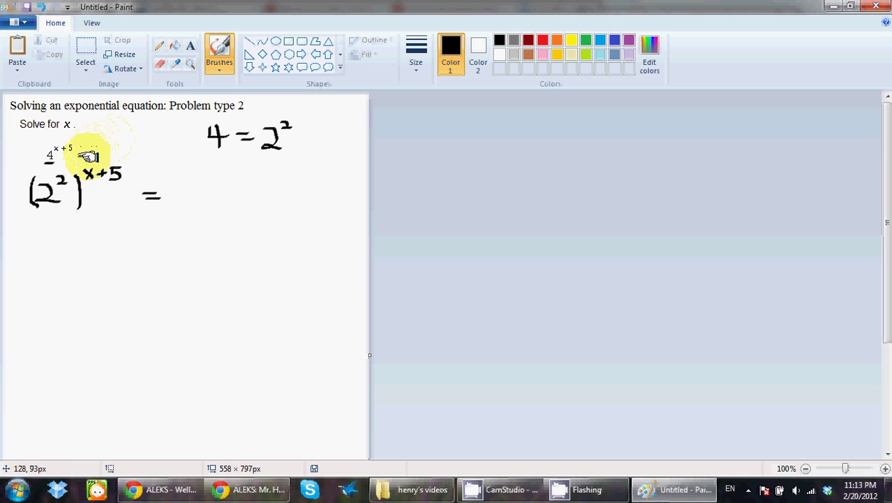
{"action": "mouse_move", "coordinate": [95, 150]}
{"action": "left_mouse_down"}
{"action": "mouse_move", "coordinate": [104, 140]}
{"action": "mouse_move", "coordinate": [138, 144]}
{"action": "left_mouse_up"}
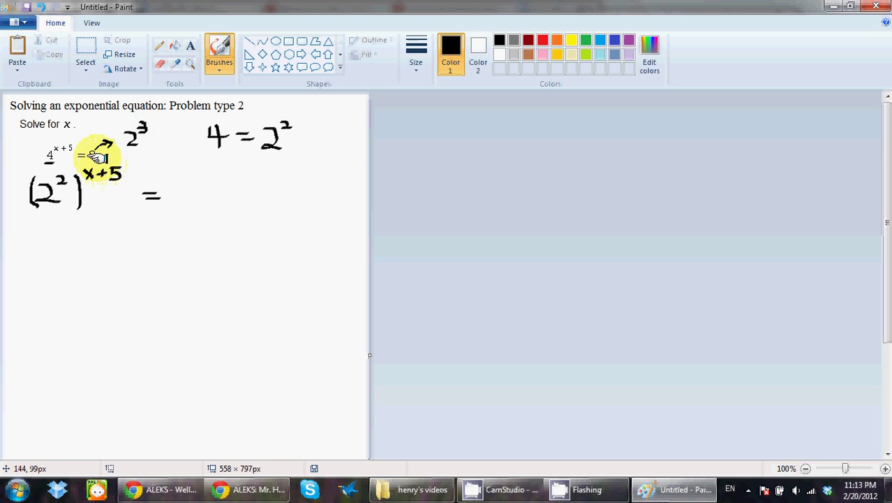
{"action": "left_click_drag", "start_coordinate": [186, 179], "coordinate": [209, 199]}
{"action": "mouse_move", "coordinate": [206, 165]}
{"action": "left_mouse_down"}
{"action": "mouse_move", "coordinate": [218, 160]}
{"action": "mouse_move", "coordinate": [208, 184]}
{"action": "left_mouse_up"}
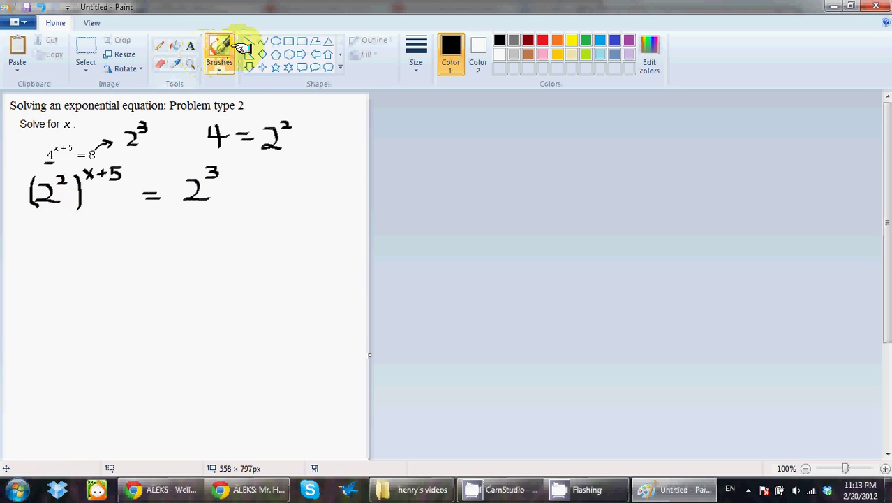
In red, write 2^(2(x+5)) = 2³ beneath (2²)^(x+5) = 2³.
{"action": "left_click", "coordinate": [543, 40]}
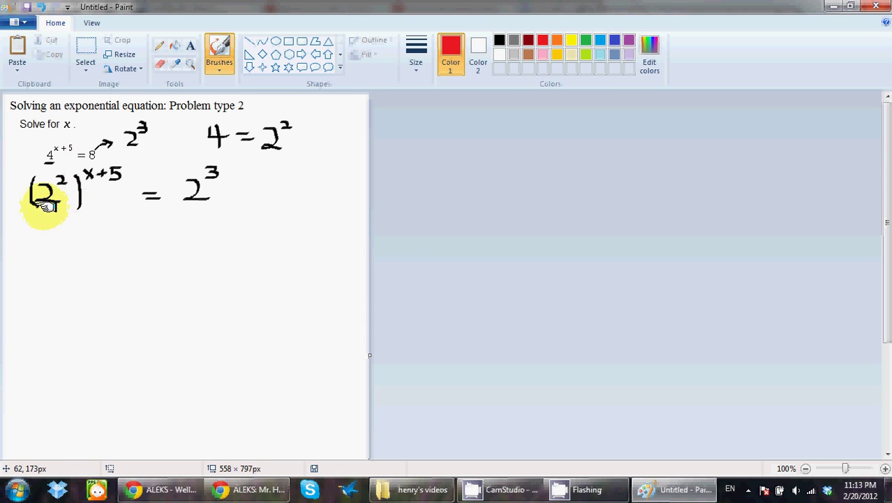
{"action": "left_click_drag", "start_coordinate": [43, 207], "coordinate": [57, 207]}
{"action": "left_click_drag", "start_coordinate": [185, 203], "coordinate": [202, 204]}
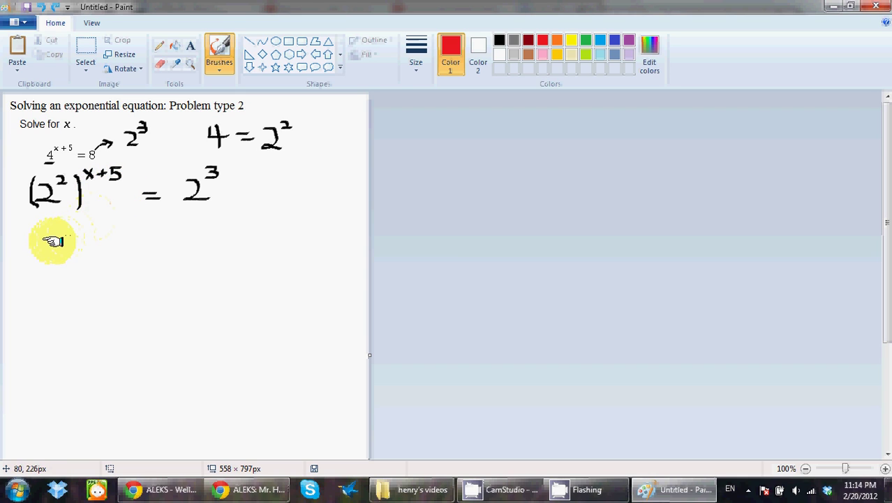
{"action": "left_click_drag", "start_coordinate": [54, 243], "coordinate": [78, 261]}
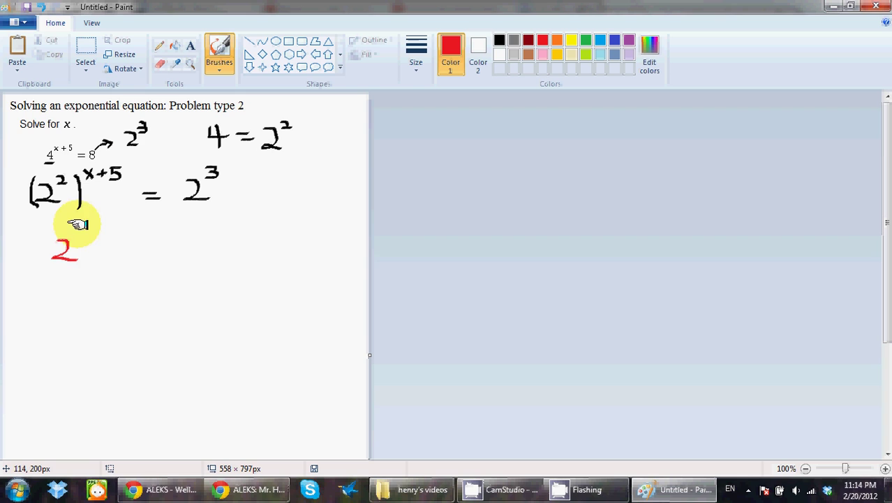
{"action": "mouse_move", "coordinate": [78, 224]}
{"action": "left_mouse_down"}
{"action": "mouse_move", "coordinate": [103, 237]}
{"action": "mouse_move", "coordinate": [150, 213]}
{"action": "mouse_move", "coordinate": [150, 238]}
{"action": "left_mouse_up"}
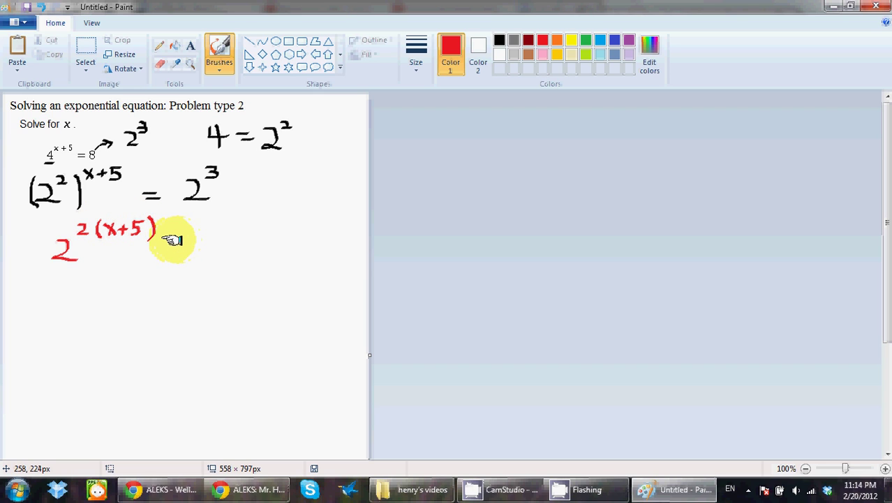
{"action": "left_click_drag", "start_coordinate": [175, 242], "coordinate": [200, 248]}
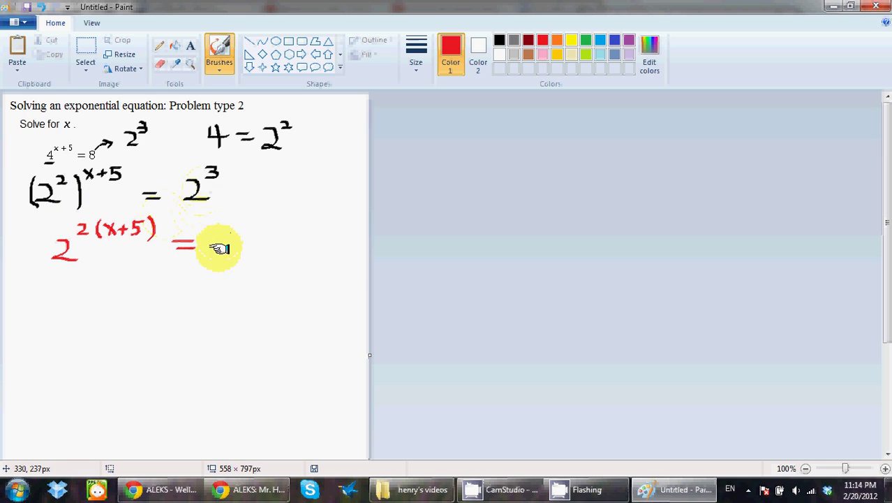
{"action": "mouse_move", "coordinate": [218, 238]}
{"action": "left_mouse_down"}
{"action": "mouse_move", "coordinate": [213, 259]}
{"action": "mouse_move", "coordinate": [253, 260]}
{"action": "left_mouse_up"}
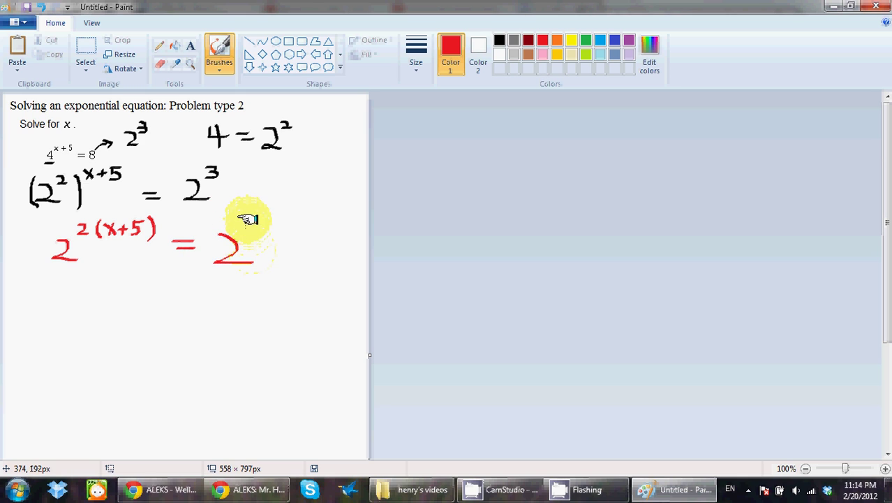
{"action": "mouse_move", "coordinate": [249, 210]}
{"action": "left_mouse_down"}
{"action": "mouse_move", "coordinate": [259, 220]}
{"action": "mouse_move", "coordinate": [248, 221]}
{"action": "left_mouse_up"}
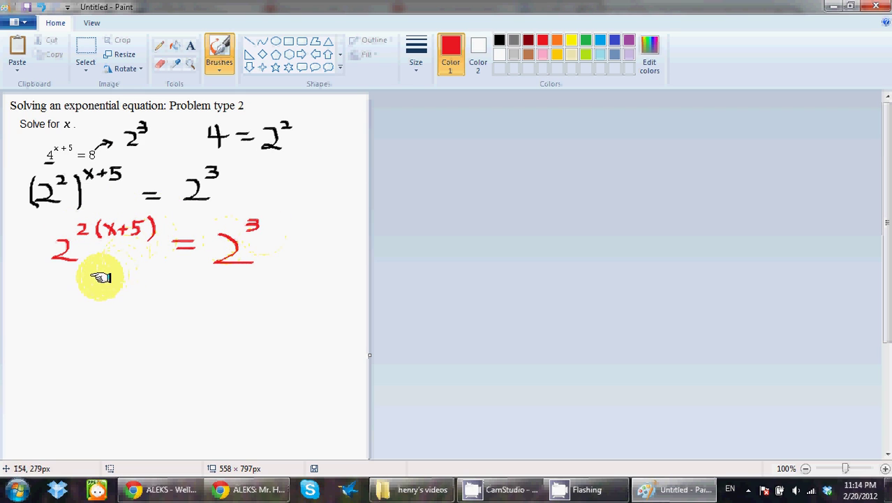
Write 2(x+5) = 3 with arcs showing the 2 distributed over x+5.
{"action": "mouse_move", "coordinate": [83, 281]}
{"action": "left_mouse_down"}
{"action": "mouse_move", "coordinate": [90, 295]}
{"action": "mouse_move", "coordinate": [111, 300]}
{"action": "mouse_move", "coordinate": [172, 279]}
{"action": "mouse_move", "coordinate": [180, 299]}
{"action": "mouse_move", "coordinate": [208, 289]}
{"action": "mouse_move", "coordinate": [219, 293]}
{"action": "mouse_move", "coordinate": [215, 300]}
{"action": "left_mouse_up"}
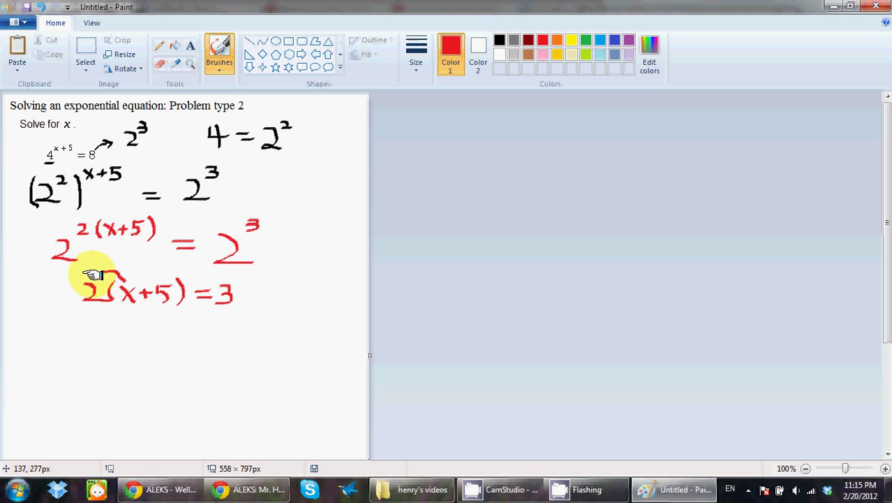
{"action": "mouse_move", "coordinate": [93, 274]}
{"action": "left_mouse_down"}
{"action": "mouse_move", "coordinate": [114, 260]}
{"action": "mouse_move", "coordinate": [145, 265]}
{"action": "mouse_move", "coordinate": [156, 281]}
{"action": "left_mouse_up"}
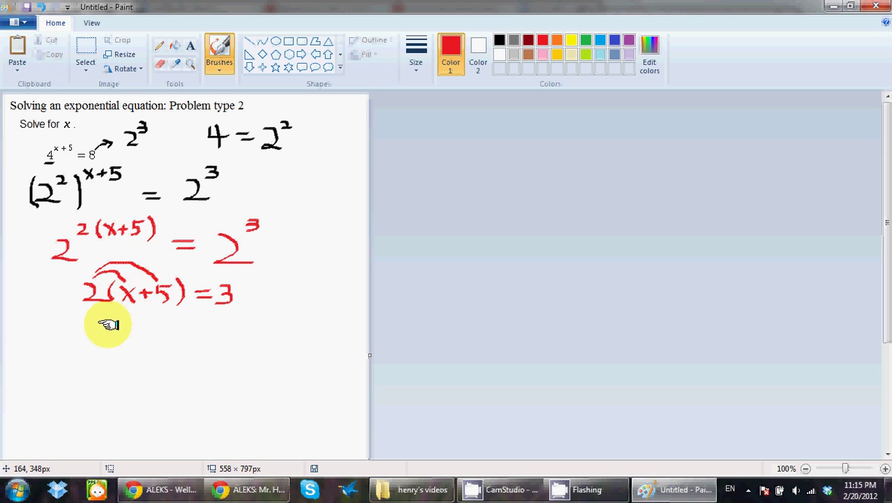
Write 2x + 10 = 3, then 2x = -7, then x = -7/2 on successive lines.
{"action": "mouse_move", "coordinate": [112, 331]}
{"action": "left_mouse_down"}
{"action": "mouse_move", "coordinate": [120, 339]}
{"action": "mouse_move", "coordinate": [126, 324]}
{"action": "mouse_move", "coordinate": [137, 338]}
{"action": "mouse_move", "coordinate": [161, 329]}
{"action": "mouse_move", "coordinate": [165, 340]}
{"action": "left_mouse_up"}
{"action": "mouse_move", "coordinate": [176, 326]}
{"action": "left_mouse_down"}
{"action": "mouse_move", "coordinate": [180, 340]}
{"action": "mouse_move", "coordinate": [248, 320]}
{"action": "mouse_move", "coordinate": [245, 342]}
{"action": "mouse_move", "coordinate": [235, 339]}
{"action": "left_mouse_up"}
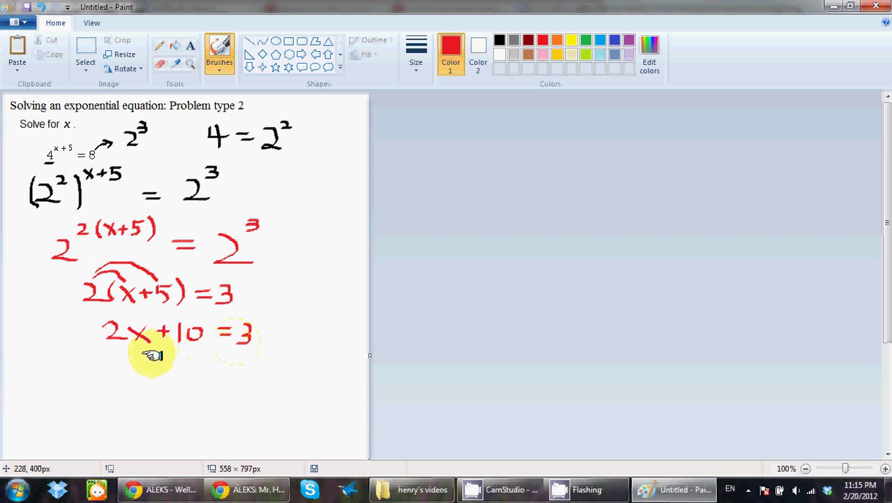
{"action": "mouse_move", "coordinate": [176, 357]}
{"action": "left_mouse_down"}
{"action": "mouse_move", "coordinate": [196, 376]}
{"action": "mouse_move", "coordinate": [175, 374]}
{"action": "left_mouse_up"}
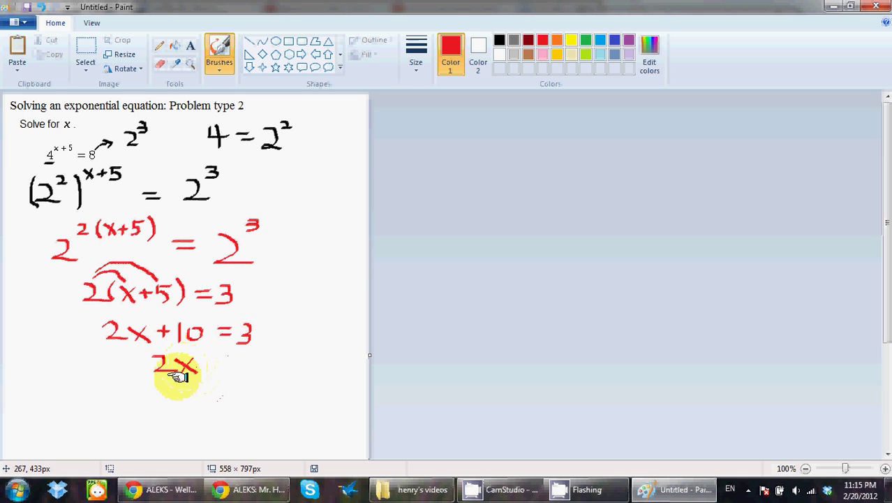
{"action": "mouse_move", "coordinate": [232, 364]}
{"action": "left_mouse_down"}
{"action": "mouse_move", "coordinate": [249, 352]}
{"action": "mouse_move", "coordinate": [253, 377]}
{"action": "left_mouse_up"}
{"action": "mouse_move", "coordinate": [183, 394]}
{"action": "left_mouse_down"}
{"action": "mouse_move", "coordinate": [193, 410]}
{"action": "mouse_move", "coordinate": [196, 395]}
{"action": "mouse_move", "coordinate": [222, 399]}
{"action": "left_mouse_up"}
{"action": "mouse_move", "coordinate": [209, 408]}
{"action": "left_mouse_down"}
{"action": "mouse_move", "coordinate": [257, 386]}
{"action": "mouse_move", "coordinate": [238, 410]}
{"action": "mouse_move", "coordinate": [278, 411]}
{"action": "mouse_move", "coordinate": [256, 428]}
{"action": "mouse_move", "coordinate": [251, 419]}
{"action": "mouse_move", "coordinate": [262, 435]}
{"action": "left_mouse_up"}
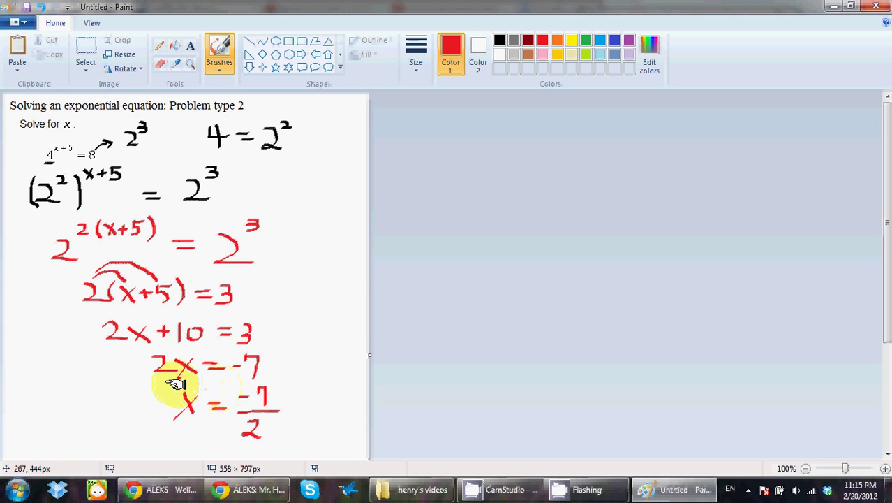
Box the answer x = -7/2 in red and restore the CamStudio window.
{"action": "mouse_move", "coordinate": [164, 383]}
{"action": "left_mouse_down"}
{"action": "mouse_move", "coordinate": [165, 436]}
{"action": "mouse_move", "coordinate": [185, 385]}
{"action": "mouse_move", "coordinate": [284, 384]}
{"action": "mouse_move", "coordinate": [284, 428]}
{"action": "mouse_move", "coordinate": [268, 448]}
{"action": "mouse_move", "coordinate": [155, 448]}
{"action": "mouse_move", "coordinate": [163, 427]}
{"action": "left_mouse_up"}
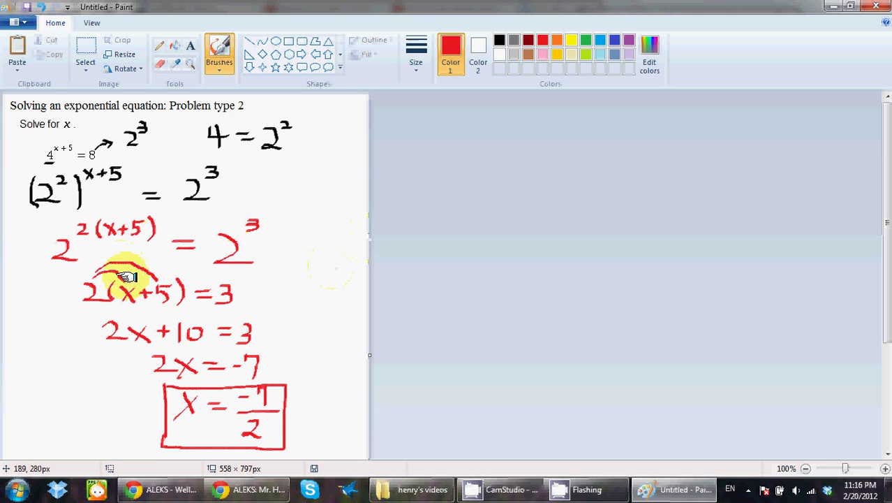
{"action": "left_click", "coordinate": [586, 486]}
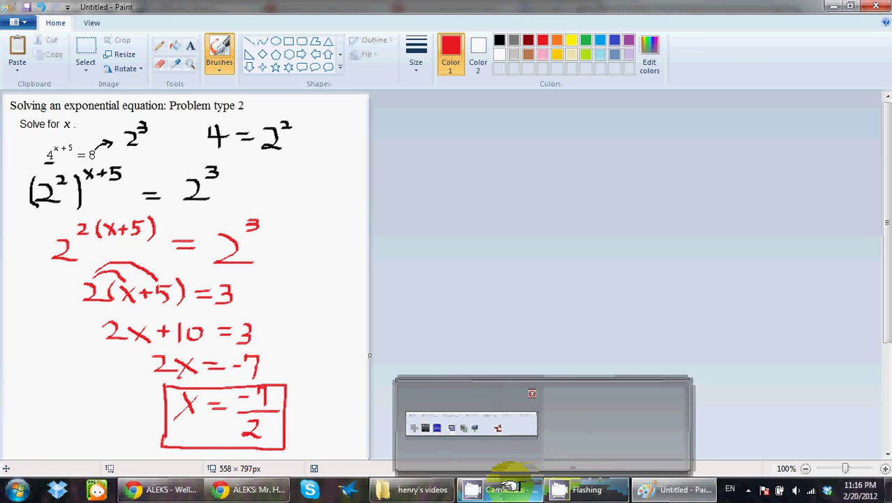